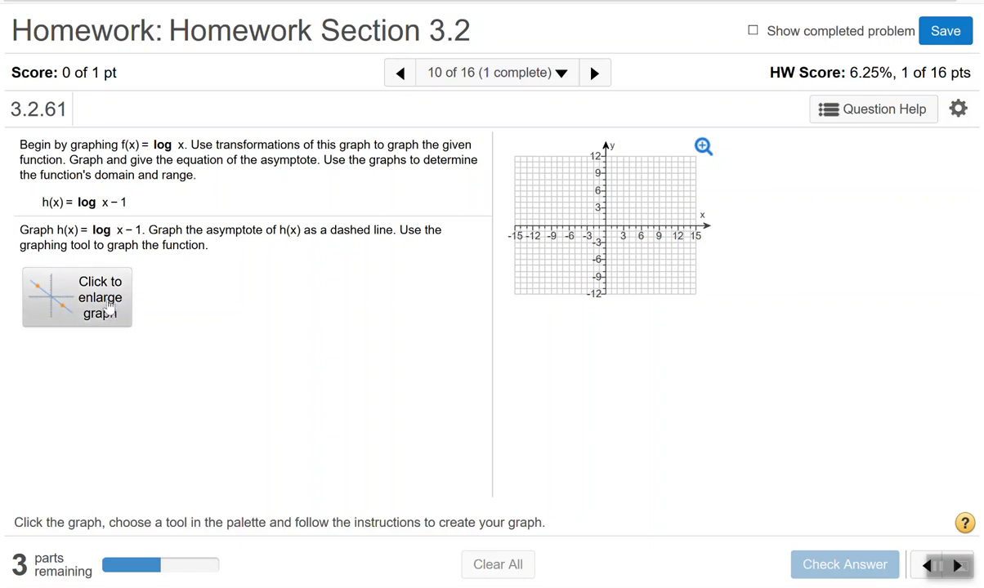
# Plot a base-10 logarithmic curve on the enlarged graph of question 3.2.61 and set its vertical shift to -1.
pyautogui.click(107, 297)
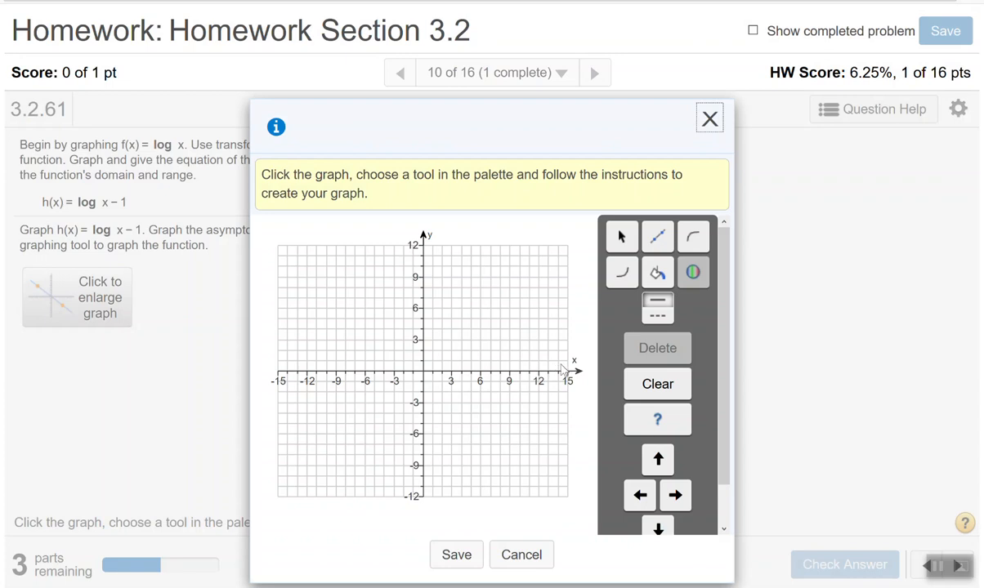
pyautogui.click(692, 237)
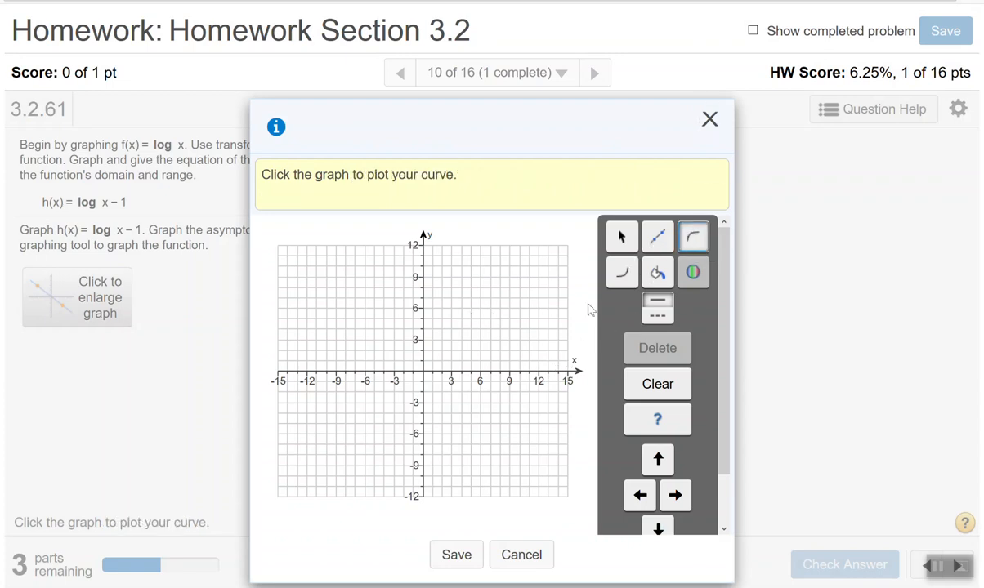
pyautogui.click(442, 408)
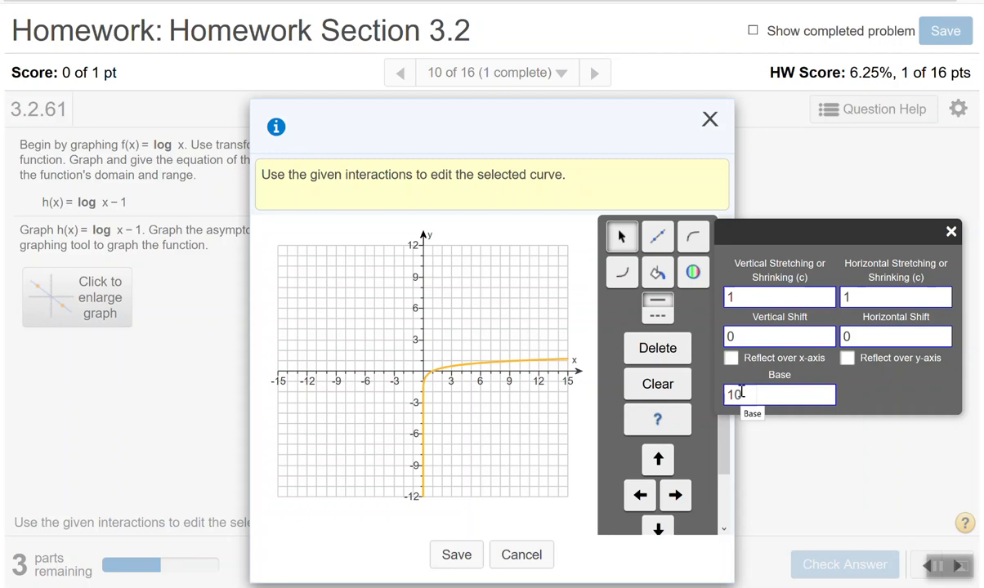
pyautogui.click(743, 338)
pyautogui.press('BackSpace')
pyautogui.write('-')
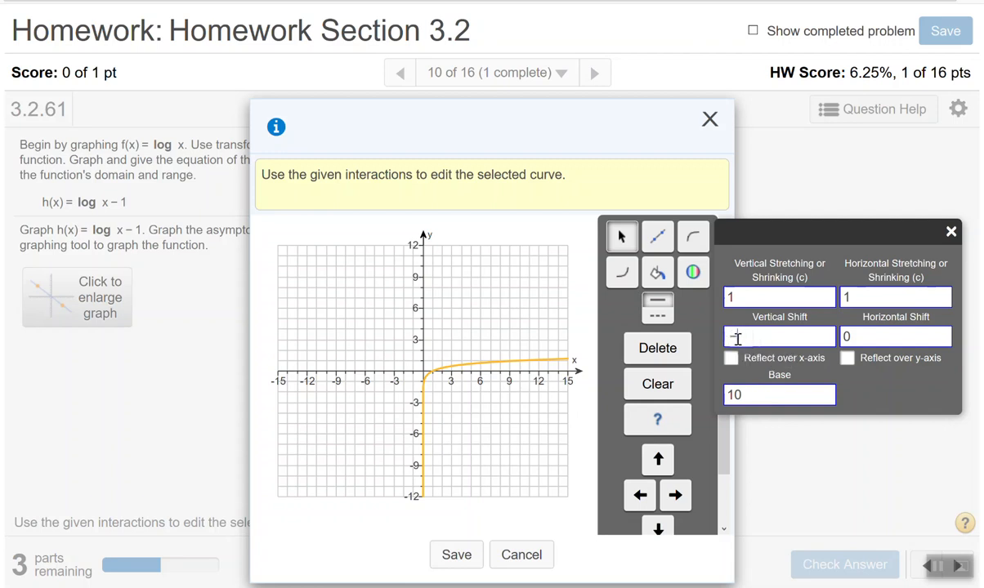
pyautogui.write('1')
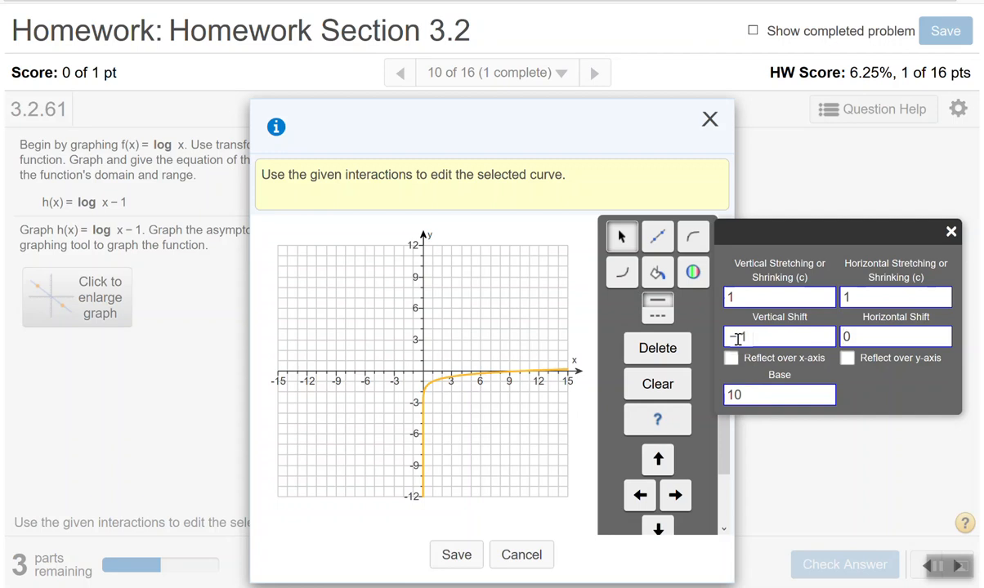
pyautogui.click(464, 369)
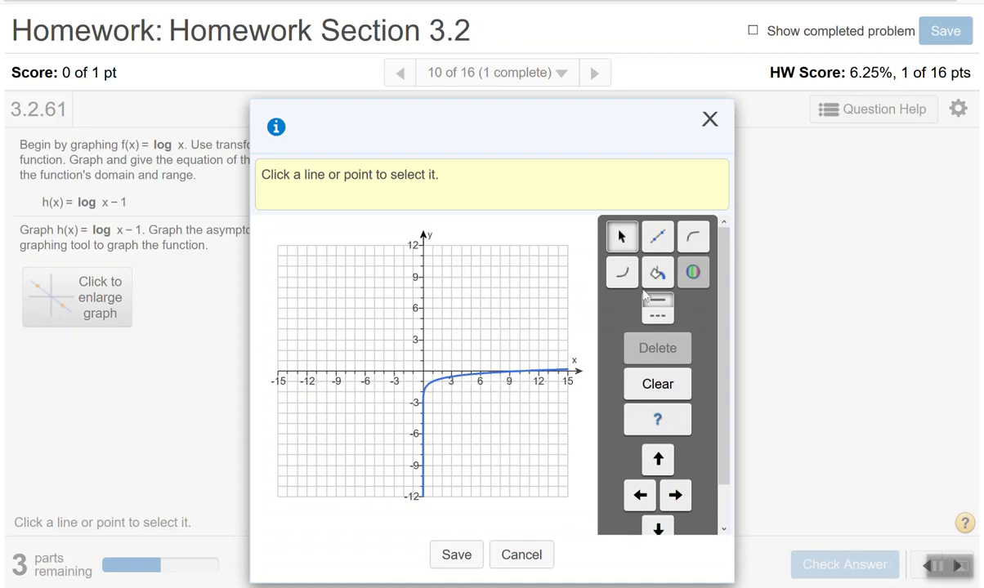
# Draw the asymptote of h(x) as a dashed vertical line through (0,-5) and (0,-4), and submit the saved graph for checking.
pyautogui.click(656, 238)
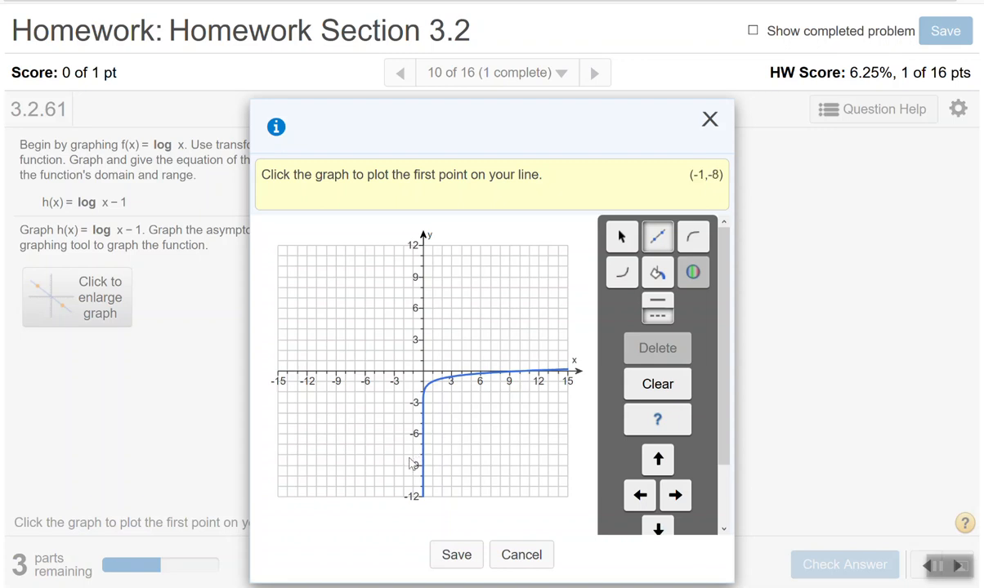
pyautogui.click(422, 423)
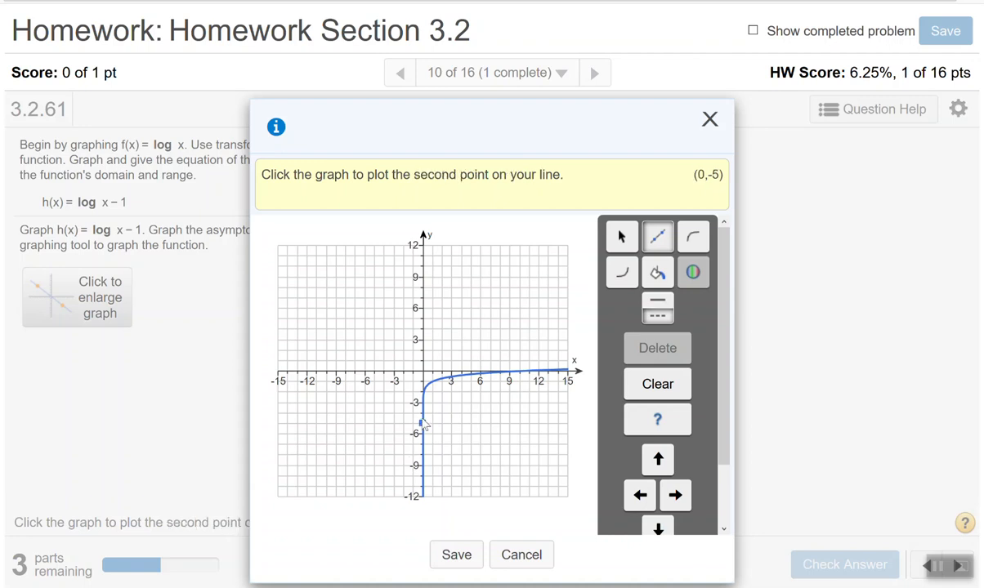
pyautogui.click(423, 414)
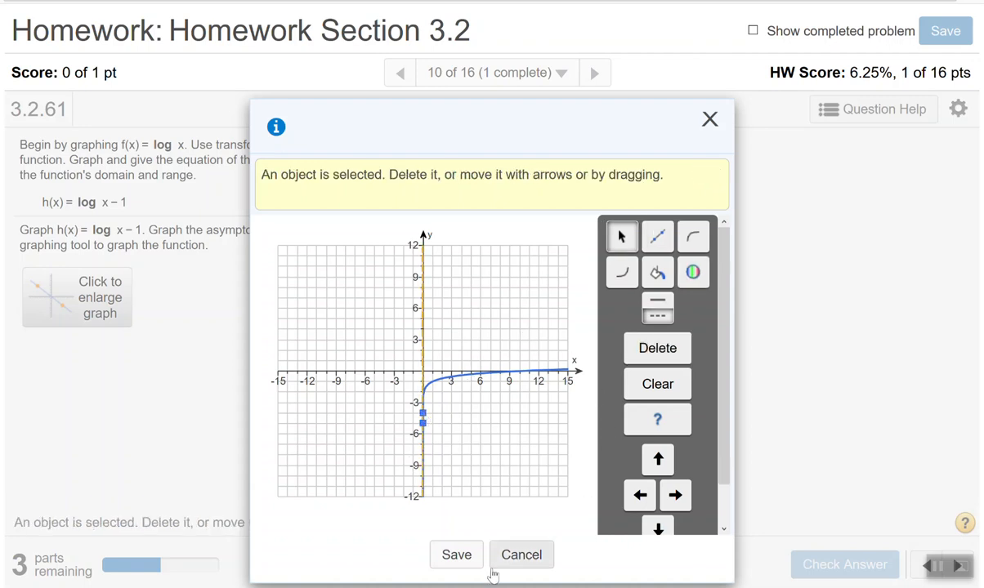
pyautogui.click(457, 555)
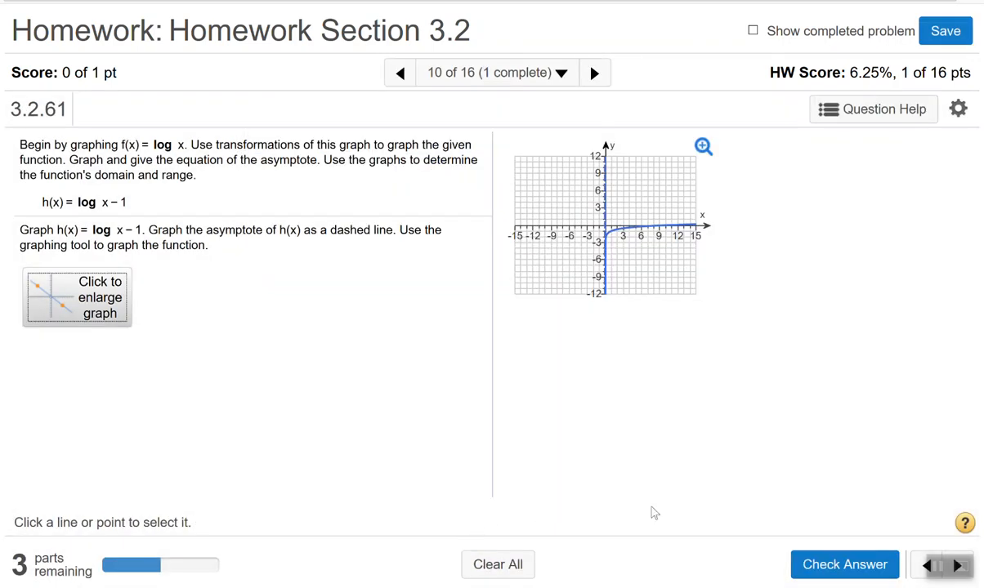
pyautogui.click(852, 569)
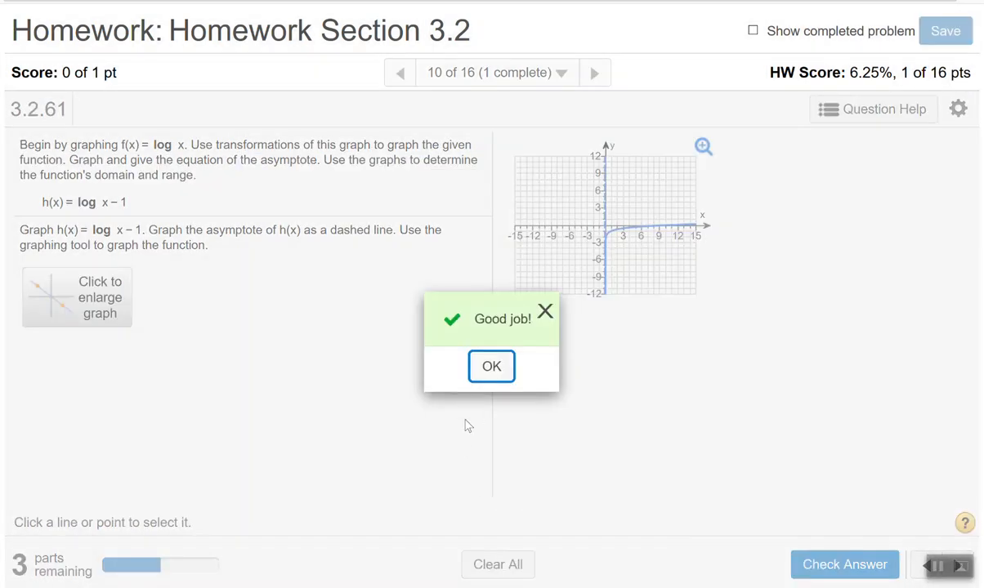
pyautogui.click(504, 372)
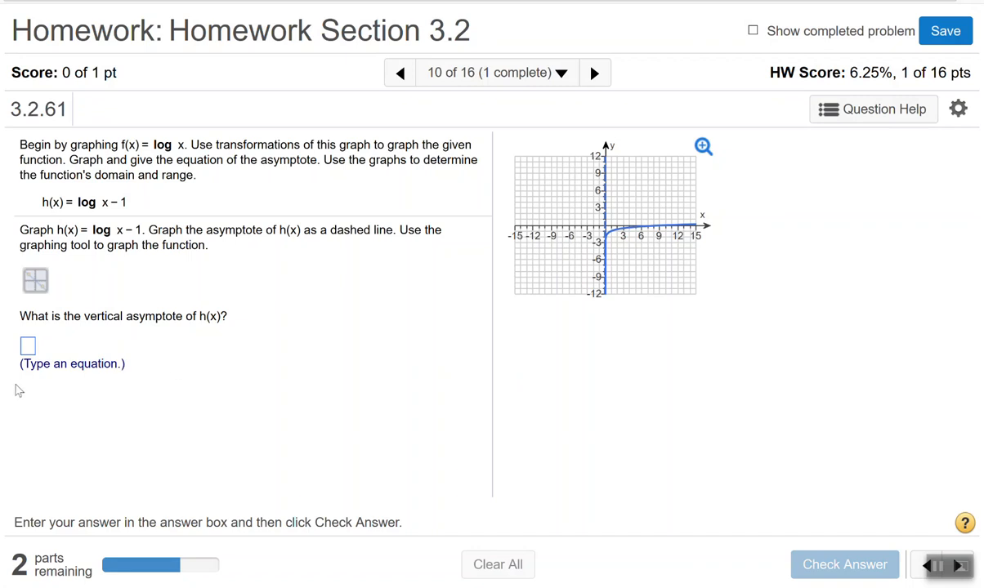
# Answer the vertical asymptote question for h(x) with x = 0 and submit it for checking.
pyautogui.click(29, 347)
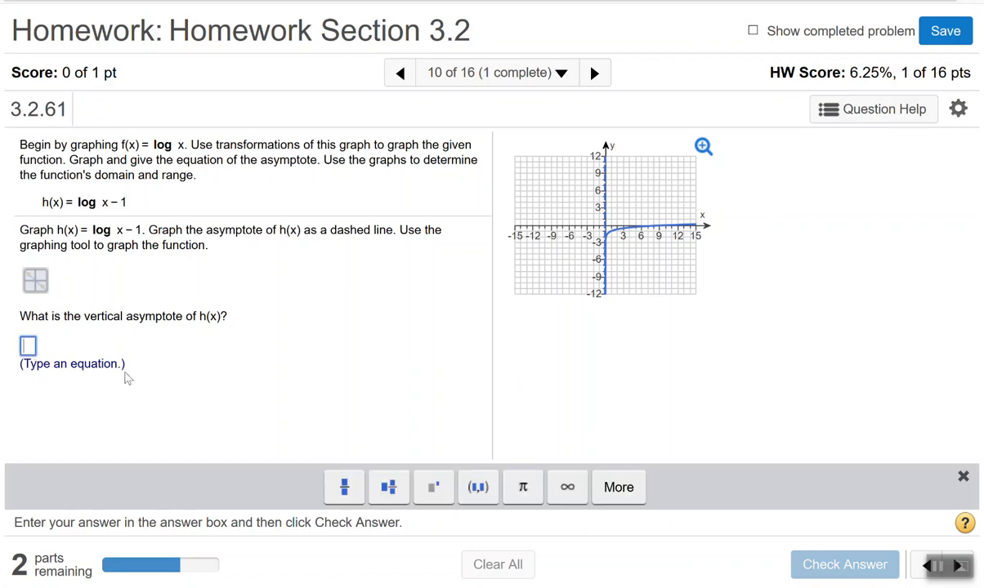
pyautogui.write('x = ')
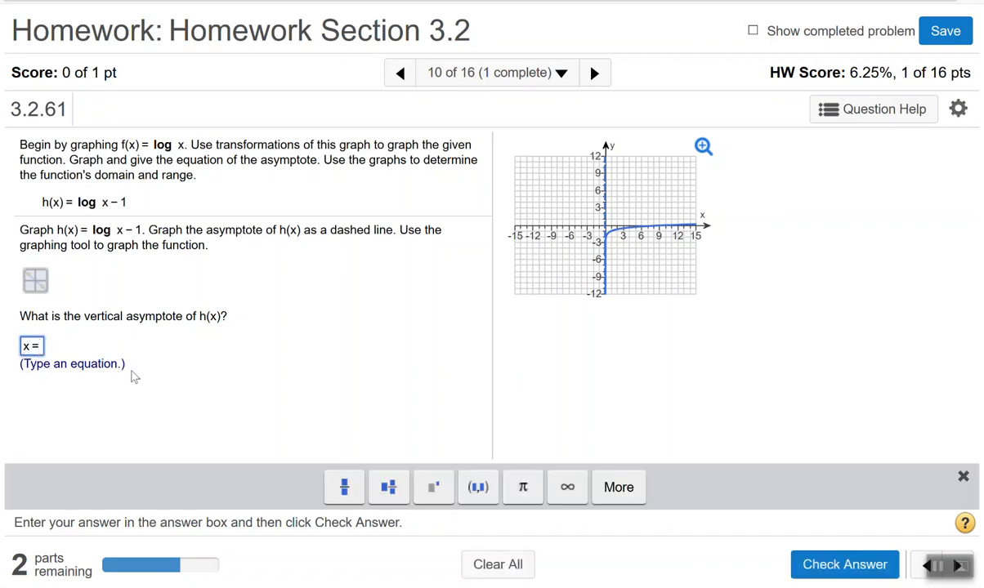
pyautogui.write('0')
pyautogui.press('Return')
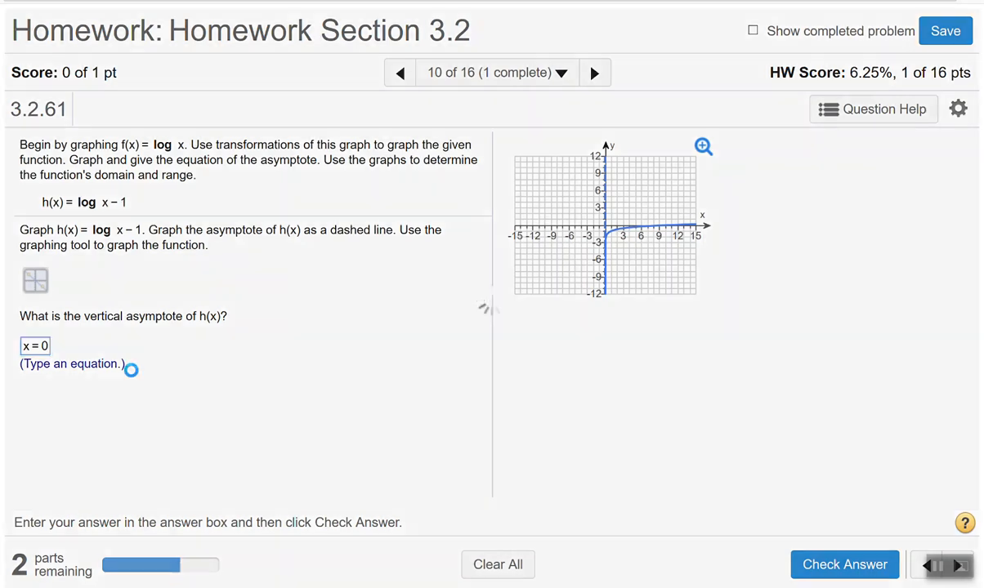
pyautogui.click(493, 374)
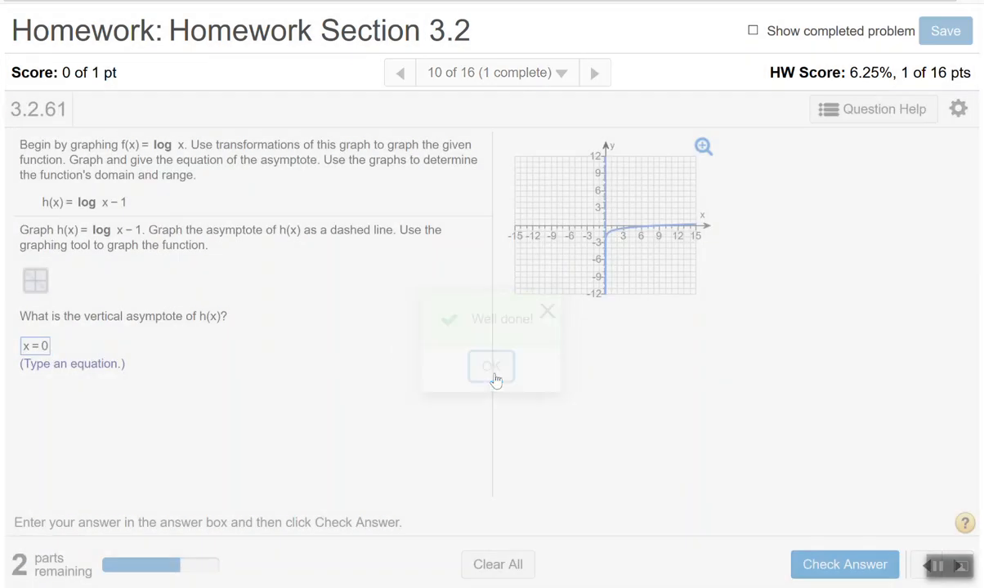
# Enter (0,∞) as the domain of h(x) and submit it for checking.
pyautogui.click(27, 421)
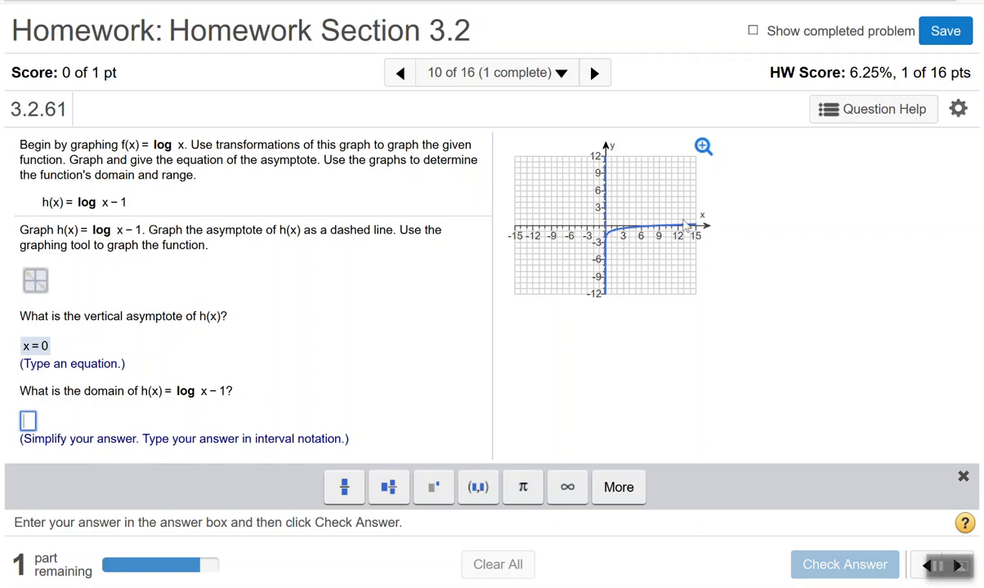
pyautogui.write('(0,')
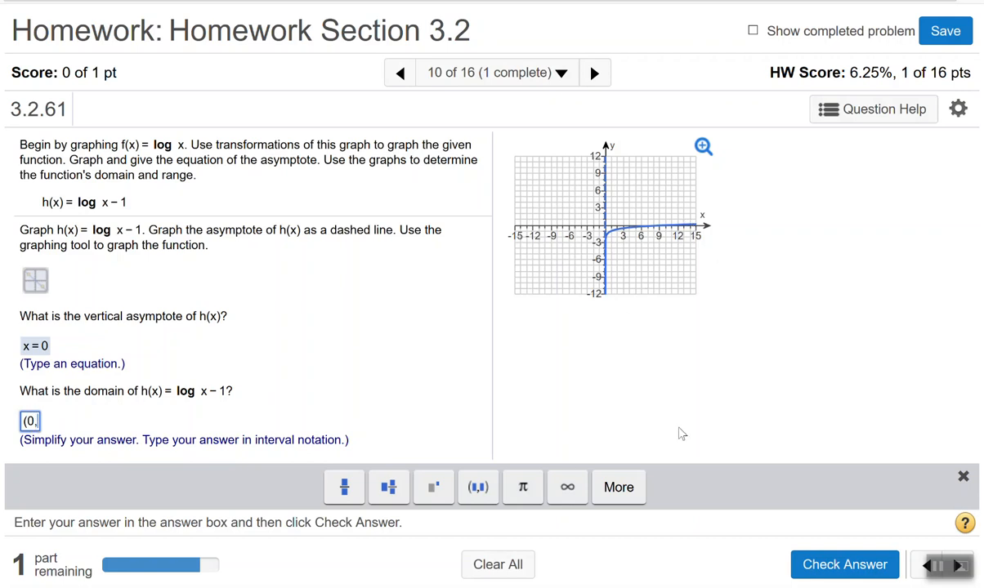
pyautogui.click(570, 493)
pyautogui.write(')')
pyautogui.click(814, 565)
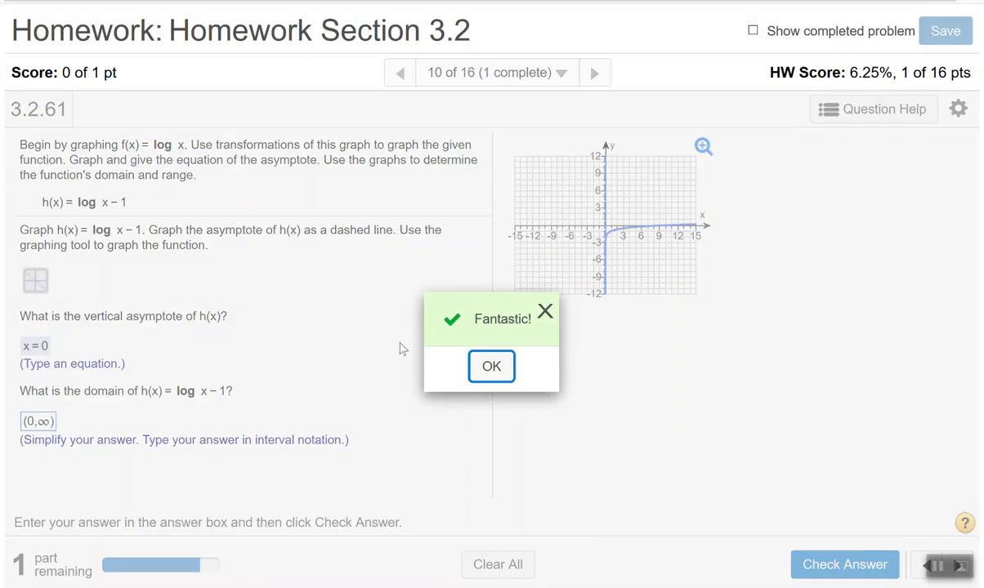
pyautogui.click(491, 367)
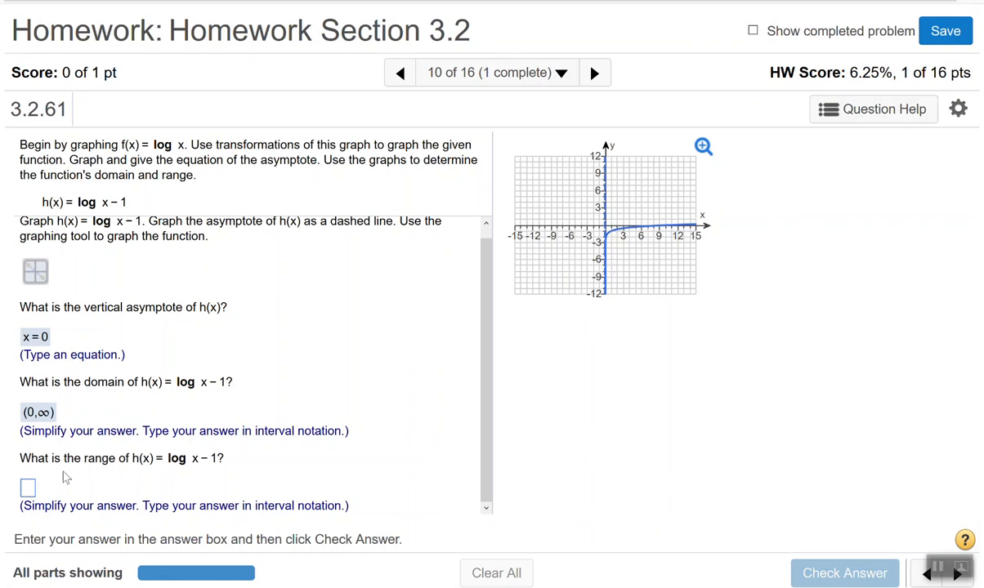
# Enter (-∞,∞) as the range of h(x) and submit it for checking, staying on the completed question.
pyautogui.click(28, 488)
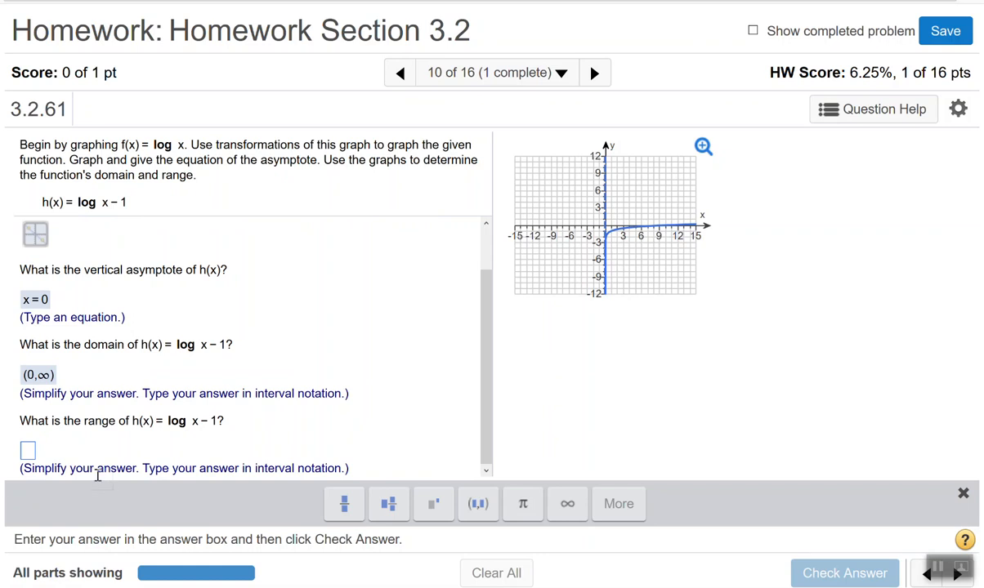
pyautogui.click(34, 457)
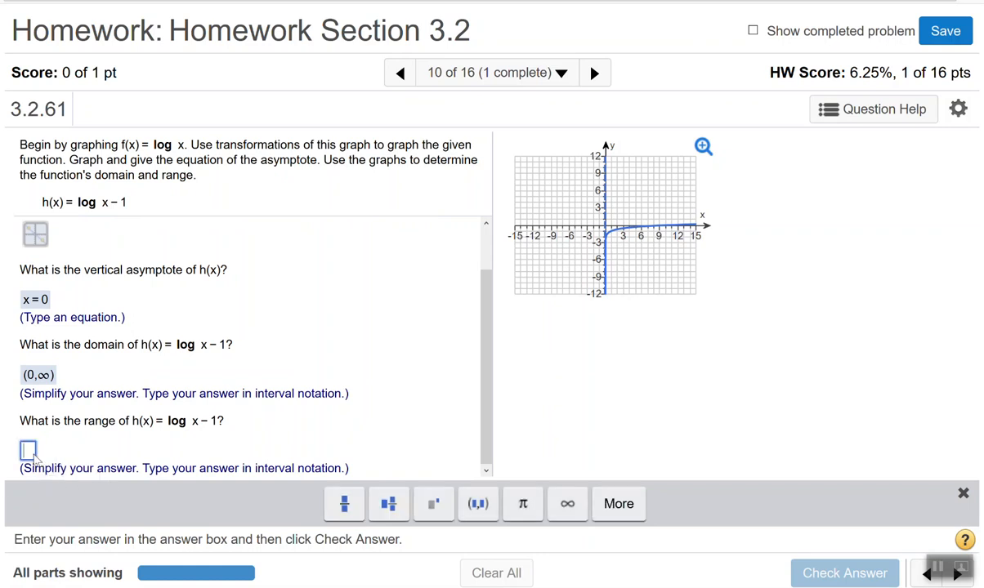
pyautogui.write('(-')
pyautogui.click(554, 503)
pyautogui.write(',')
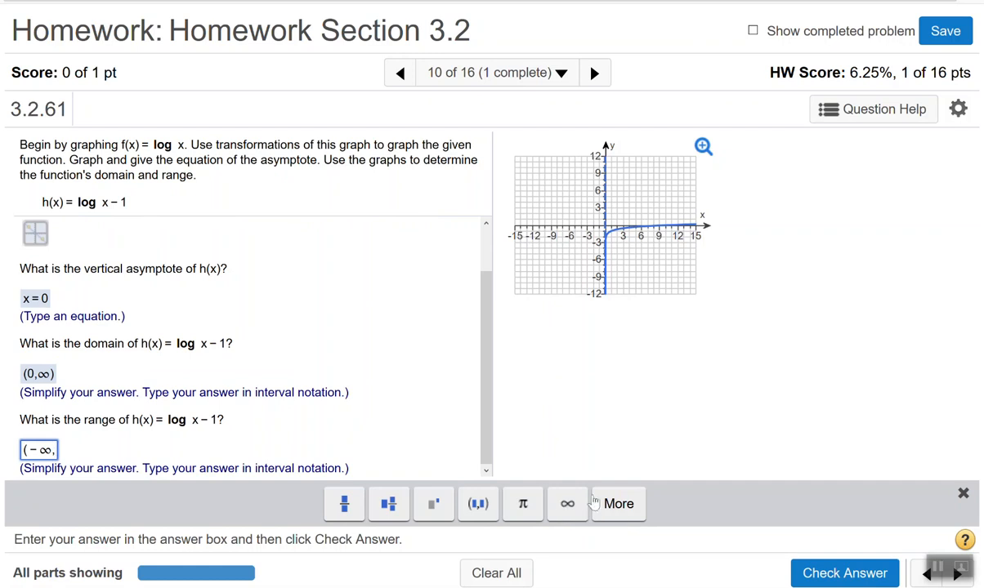
pyautogui.click(567, 504)
pyautogui.write(')')
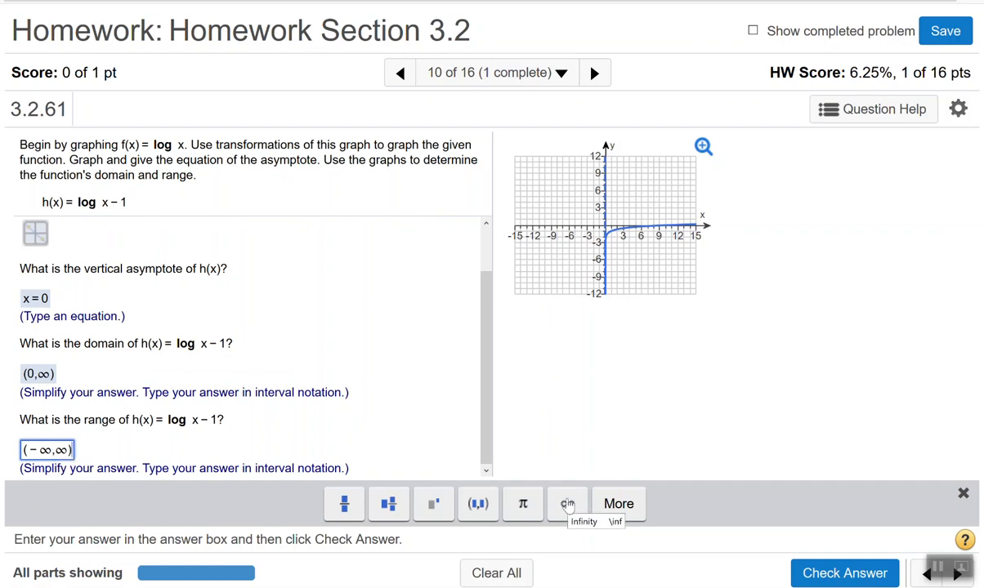
pyautogui.press('Return')
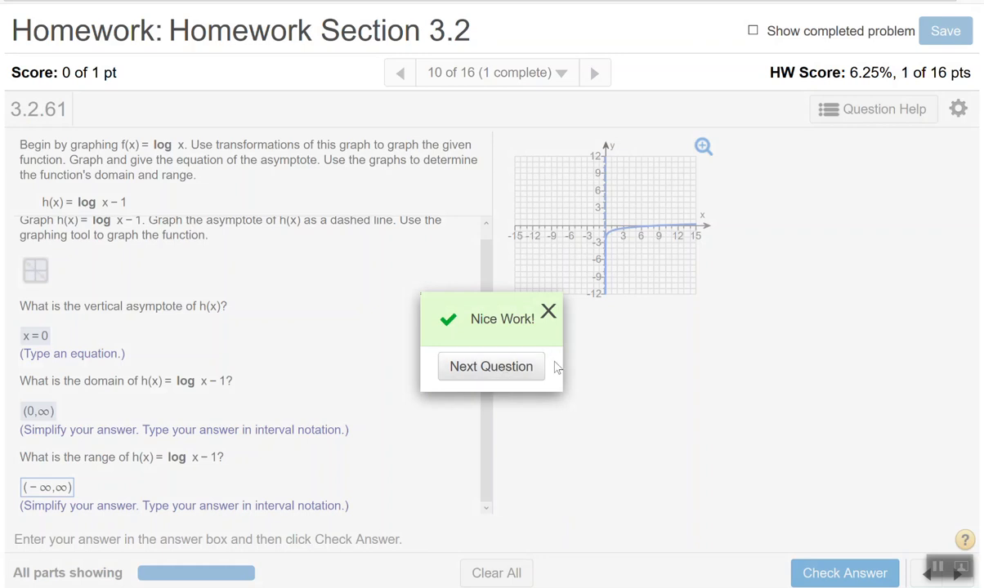
pyautogui.click(549, 312)
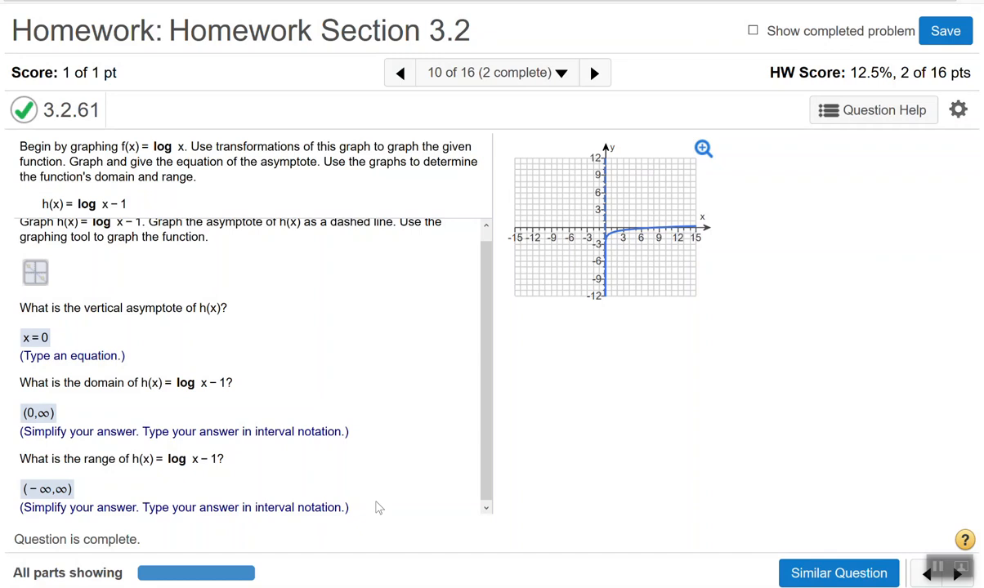
# Go to question 11 and plot a base-e logarithmic curve on its enlarged graph with a horizontal shift of -7.
pyautogui.click(595, 73)
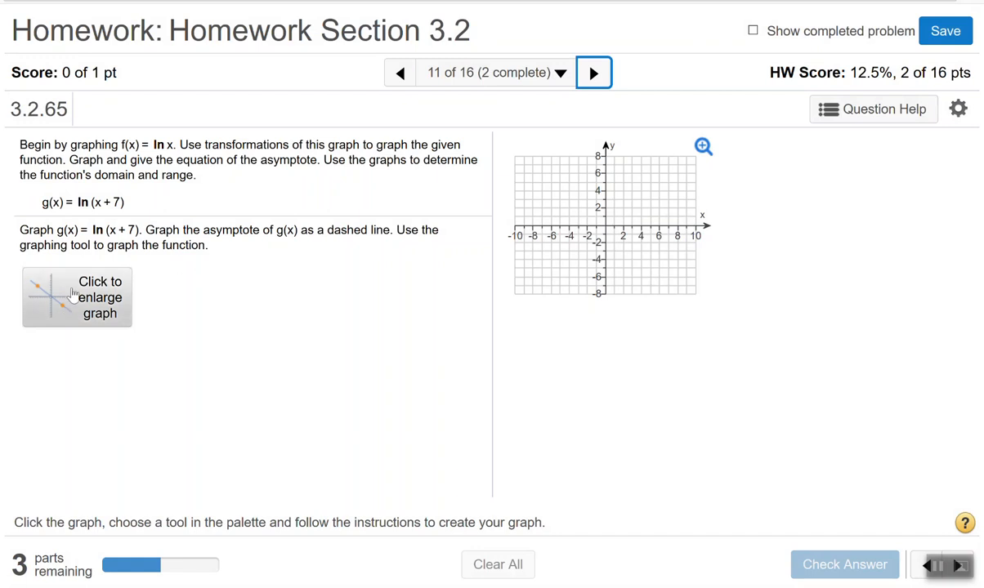
pyautogui.click(938, 567)
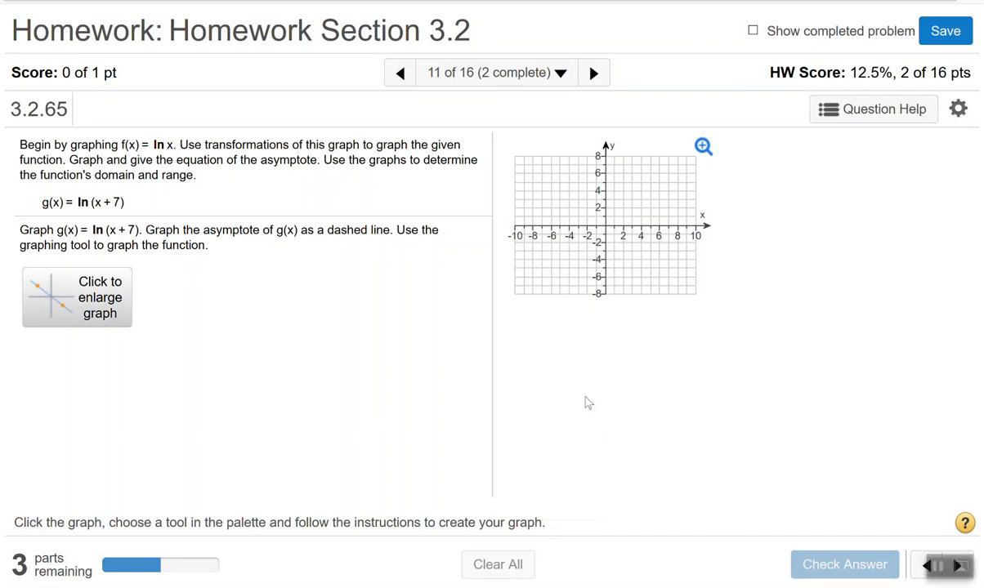
pyautogui.click(92, 297)
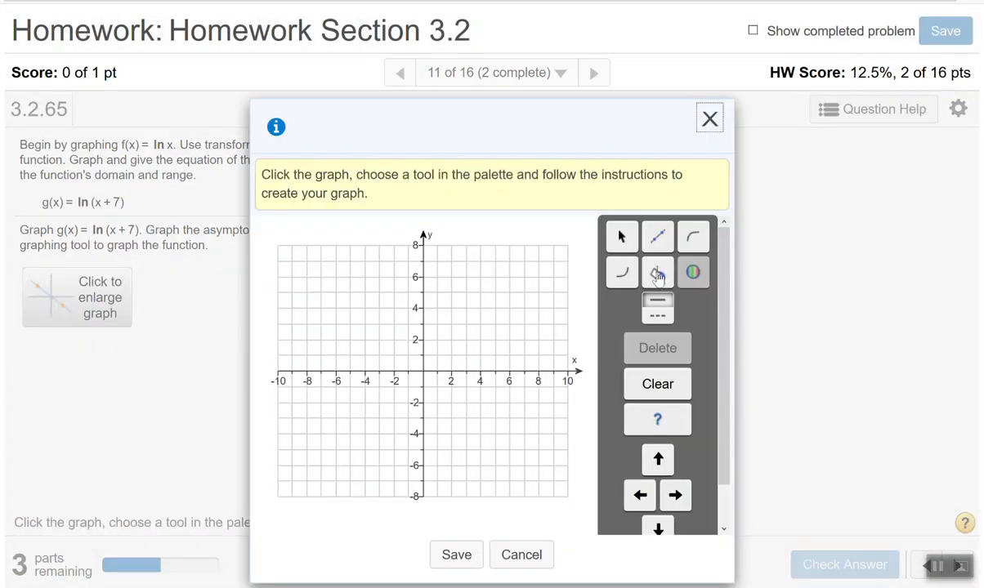
pyautogui.click(693, 242)
pyautogui.click(693, 248)
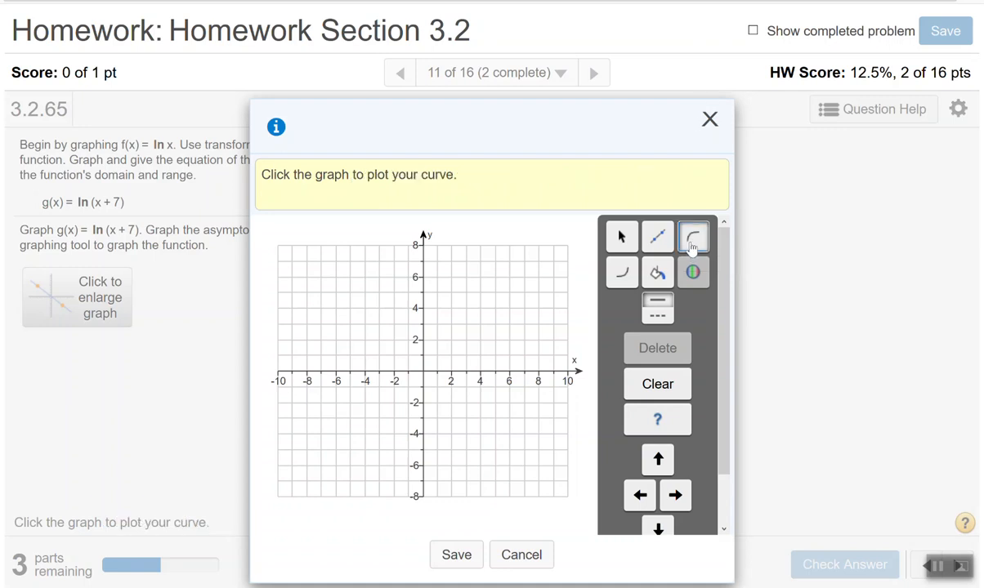
pyautogui.click(440, 379)
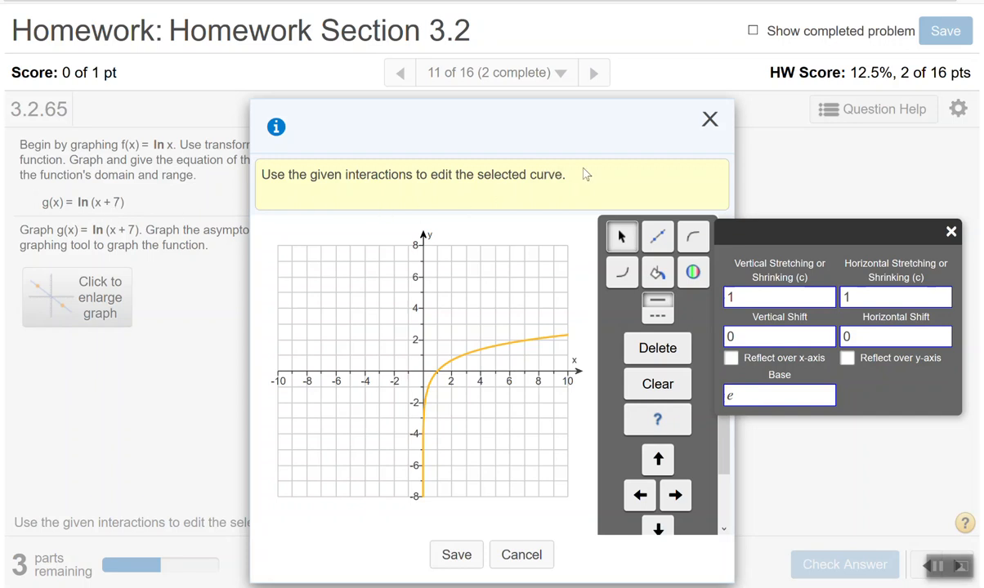
pyautogui.click(871, 335)
pyautogui.press('BackSpace')
pyautogui.write('-7')
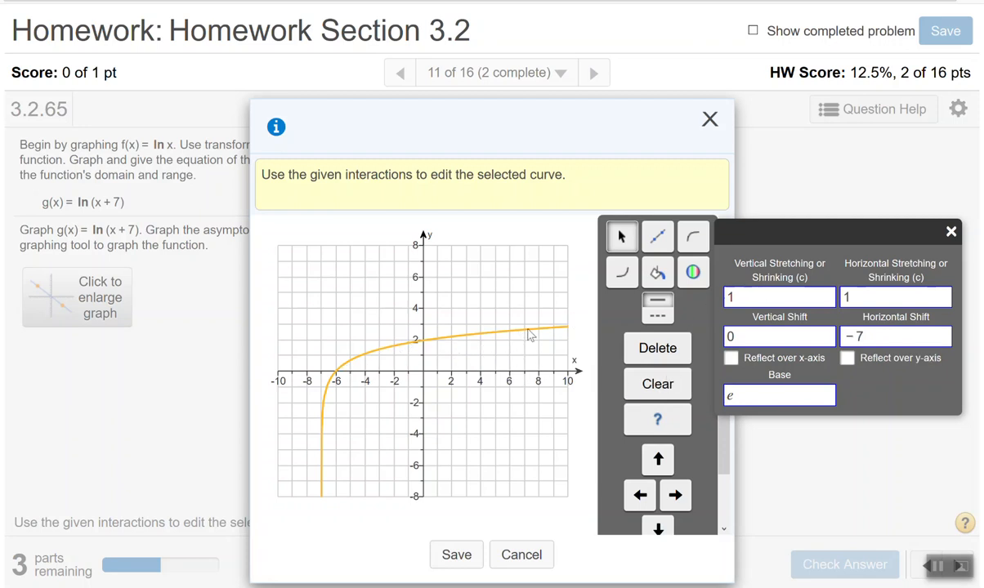
pyautogui.click(950, 231)
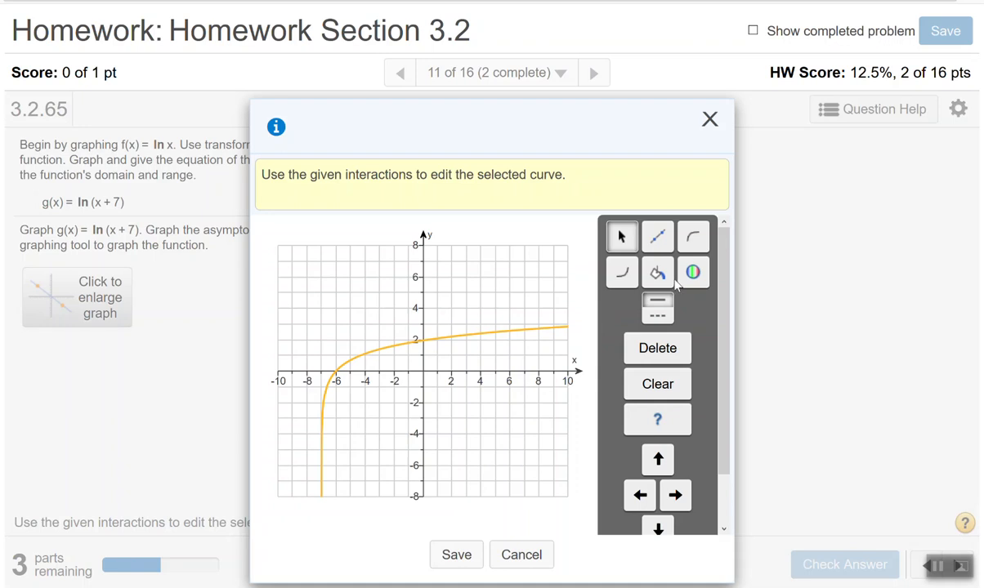
# Draw the asymptote of g(x) as a dashed vertical line through (-7,-3) and (-7,-2), and submit the saved graph for checking.
pyautogui.click(658, 236)
pyautogui.click(650, 319)
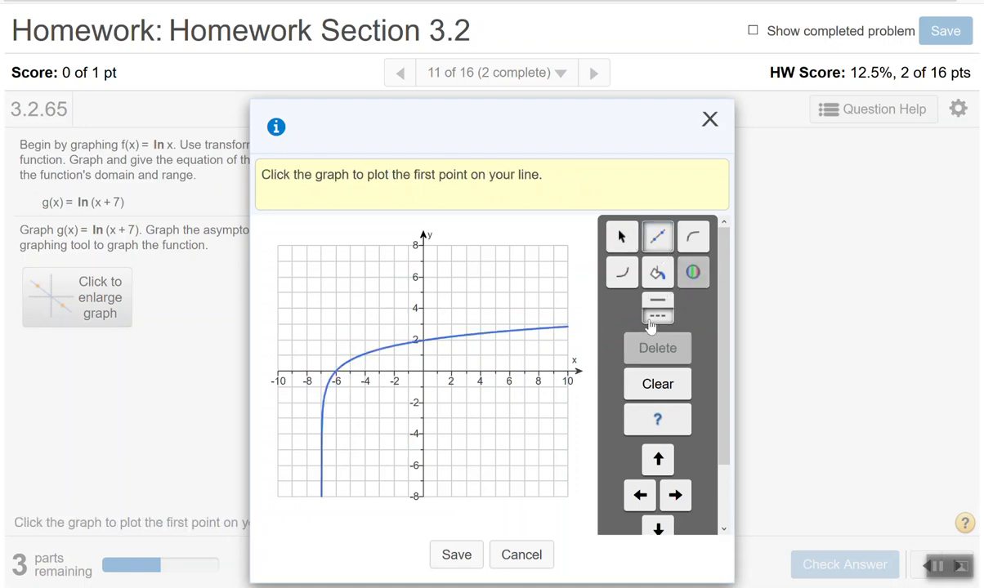
pyautogui.click(322, 420)
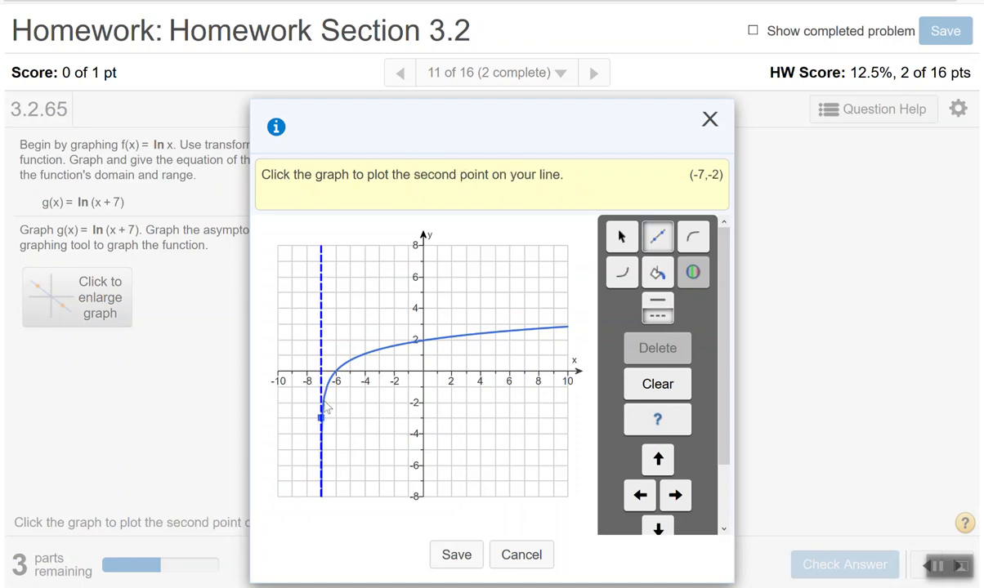
pyautogui.click(321, 404)
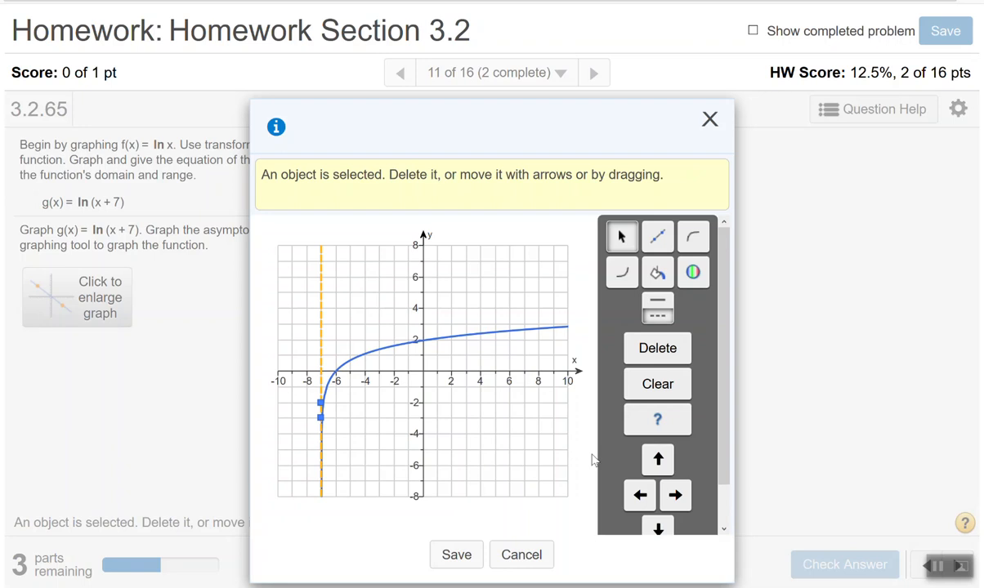
pyautogui.click(451, 555)
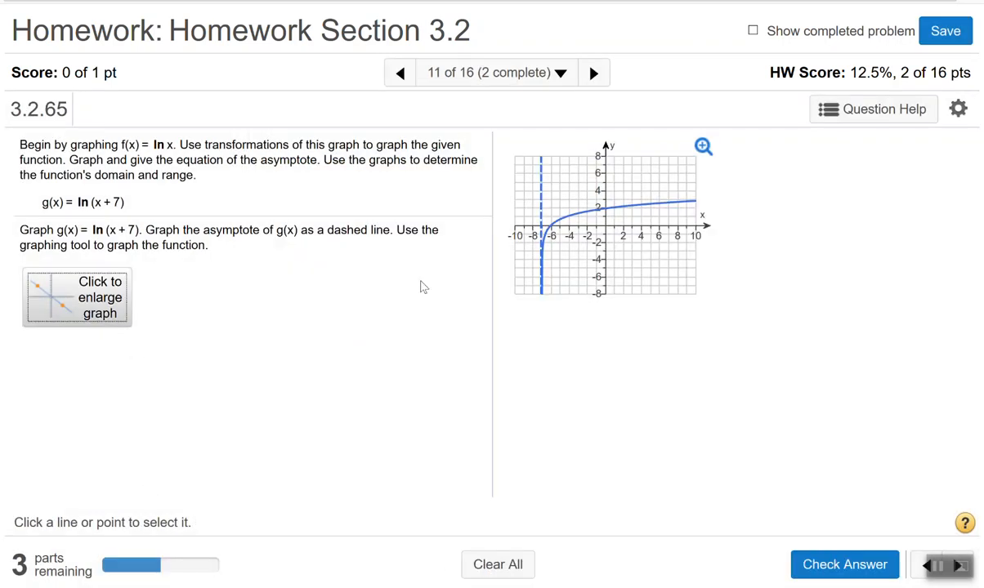
pyautogui.click(821, 566)
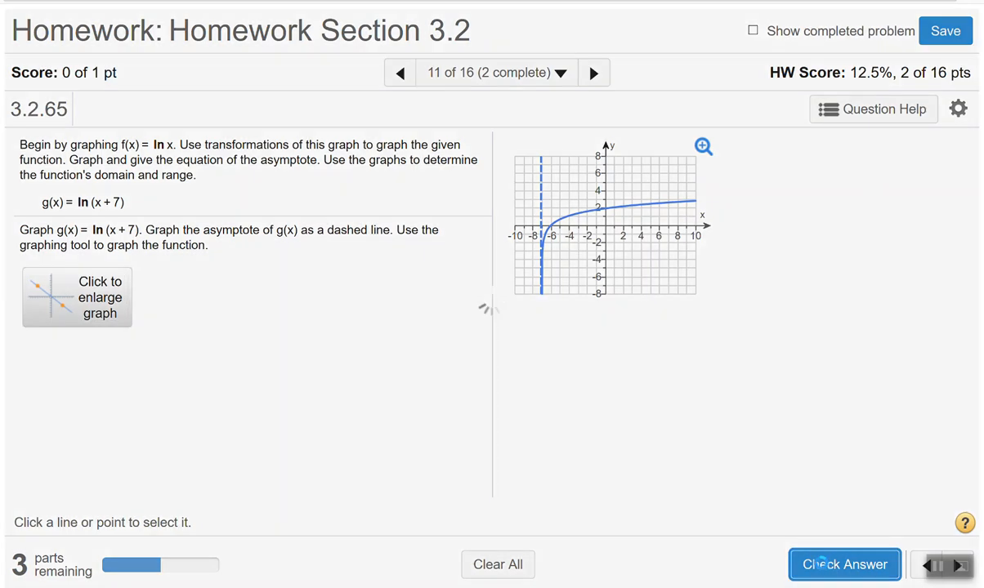
pyautogui.click(471, 367)
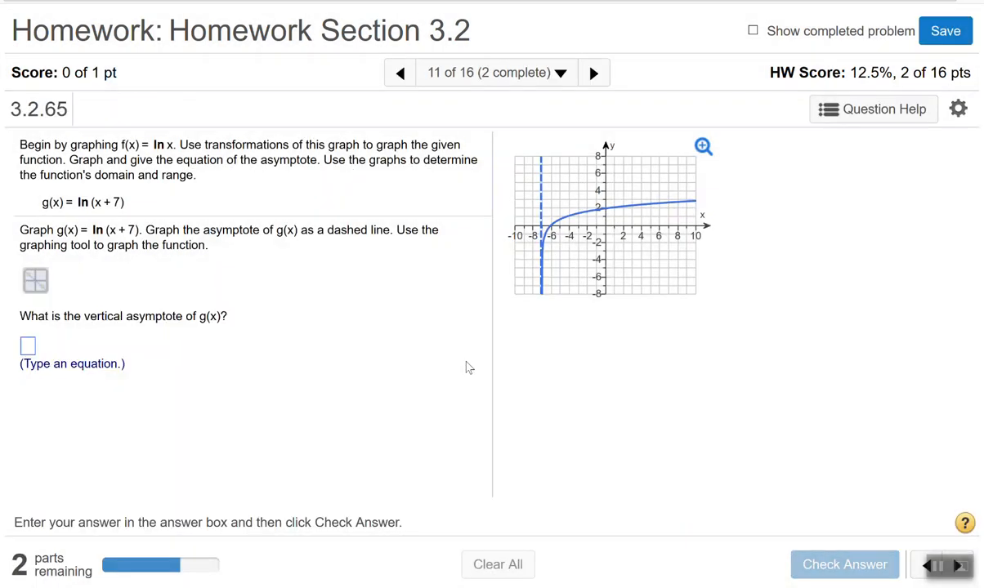